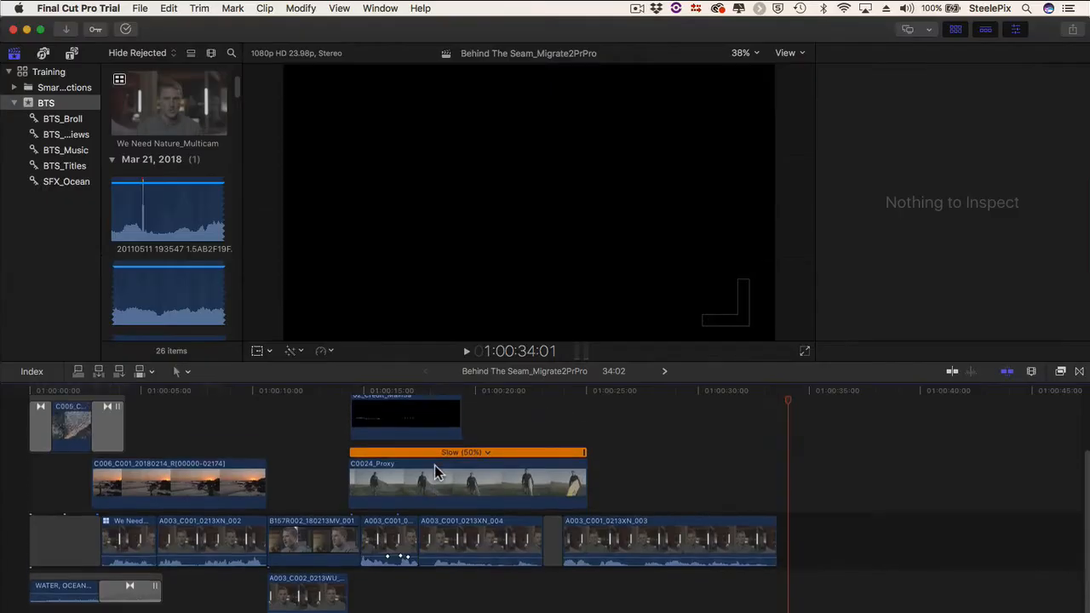
{"action": "scroll", "coordinate": [434, 473], "scroll_direction": "up", "scroll_amount": 1}
{"action": "left_click", "coordinate": [601, 396]}
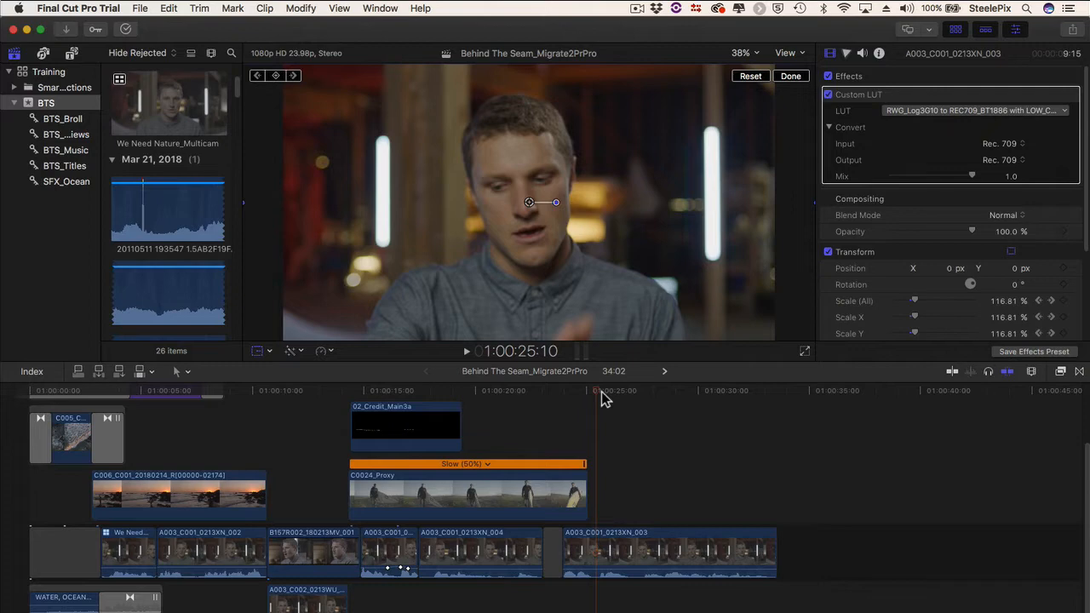
{"action": "left_click_drag", "start_coordinate": [600, 397], "coordinate": [636, 399]}
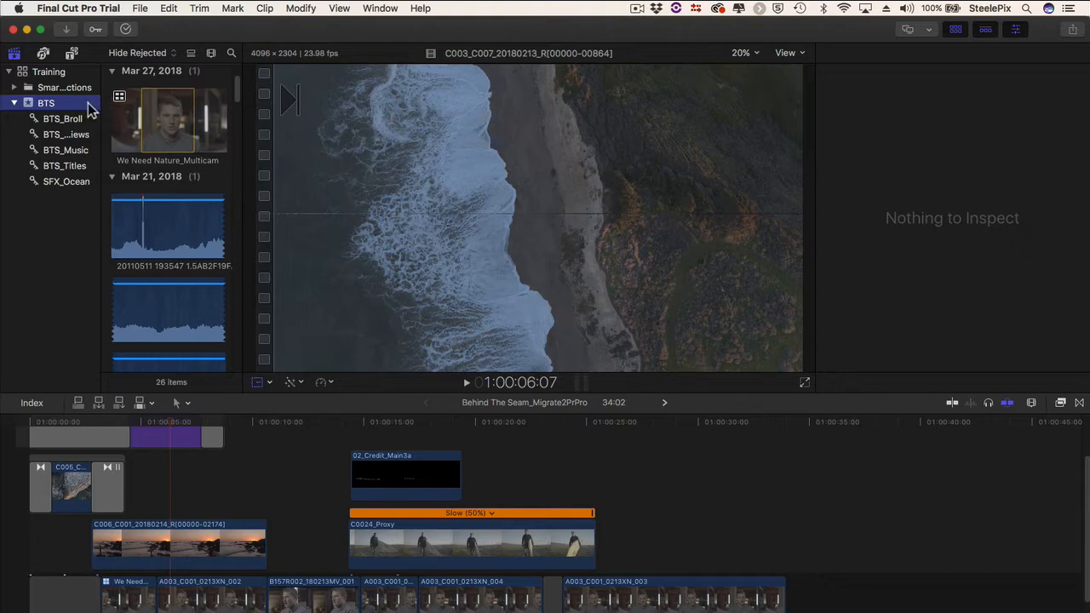
- Export the BTS event as XML named "BTS EVENT Export" into XML Exports, using the General metadata view and Current Version (1.7)
{"action": "left_click", "coordinate": [140, 9]}
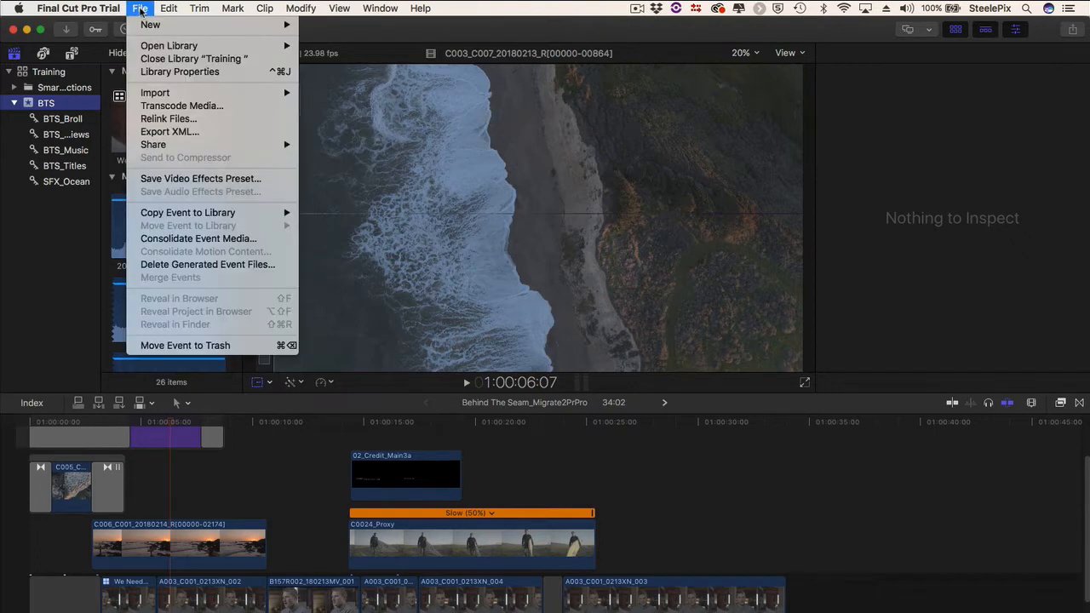
{"action": "left_click", "coordinate": [230, 134]}
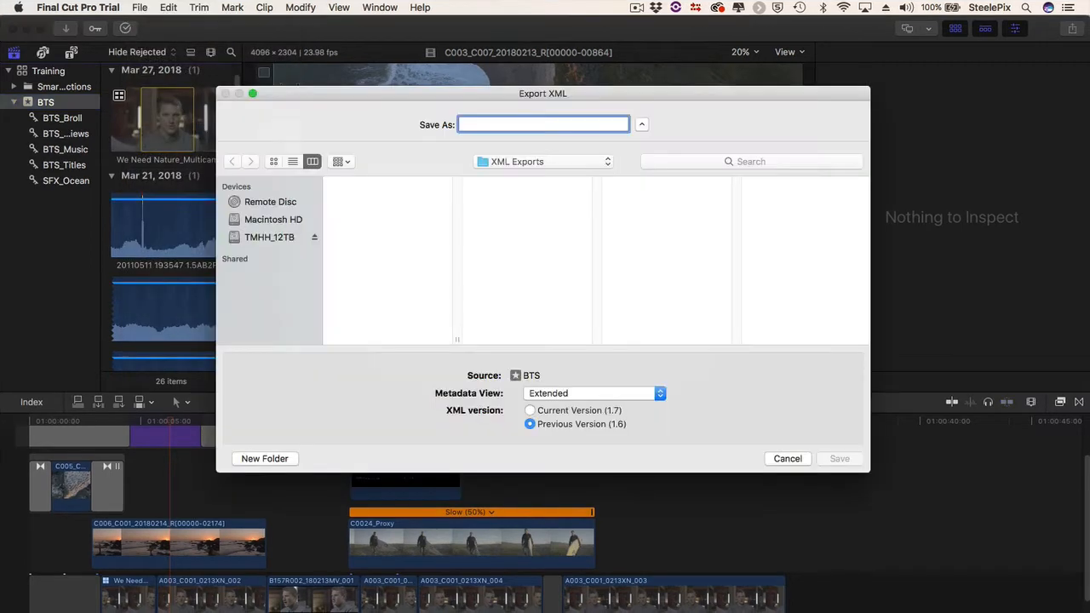
{"action": "type", "text": "BTS EVENT Export"}
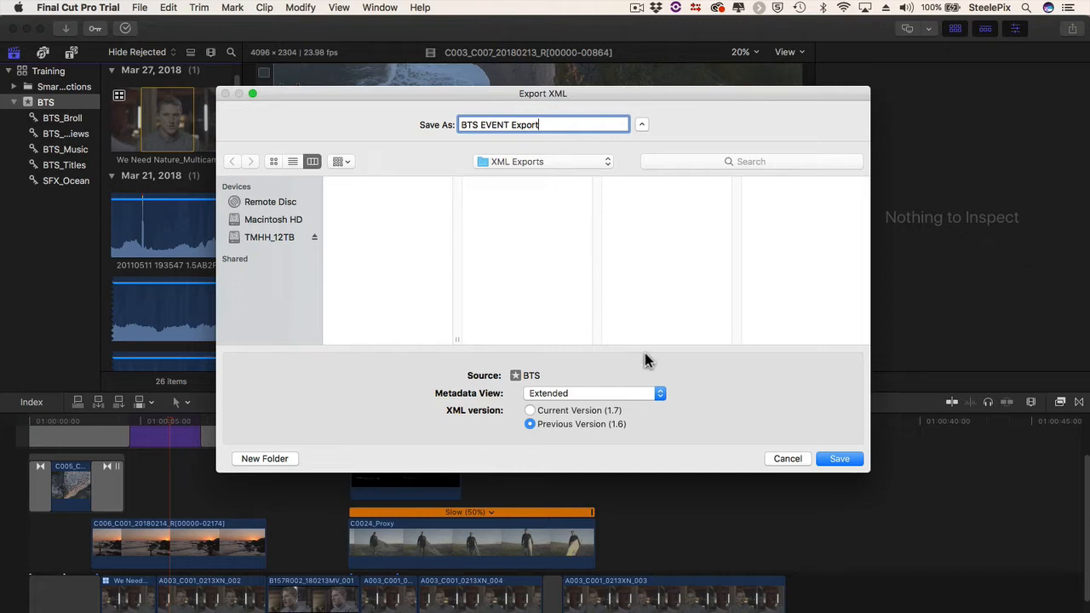
{"action": "left_click", "coordinate": [662, 397]}
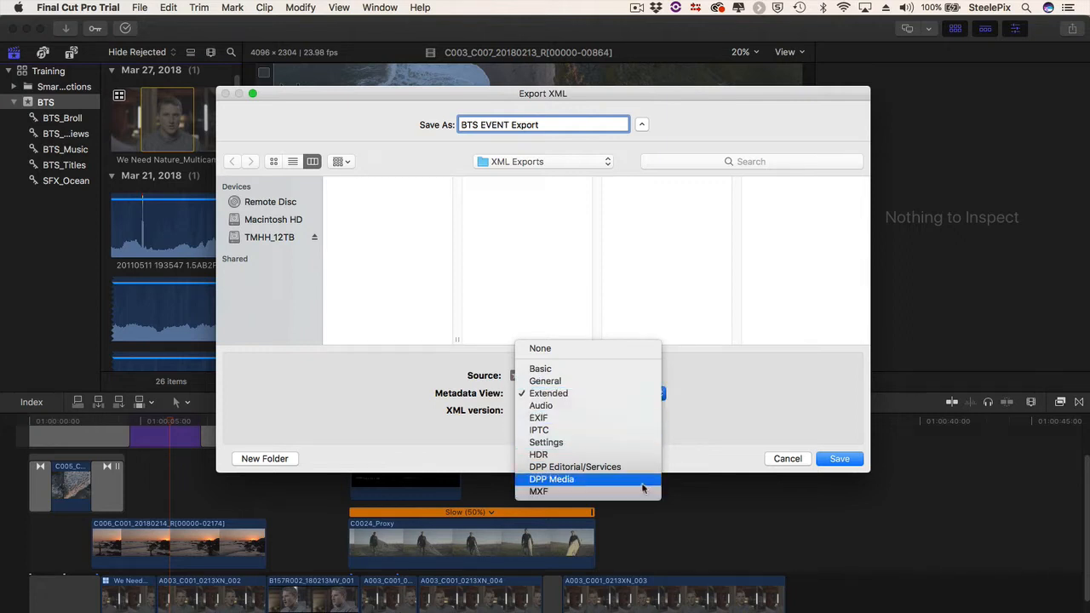
{"action": "left_click", "coordinate": [621, 382]}
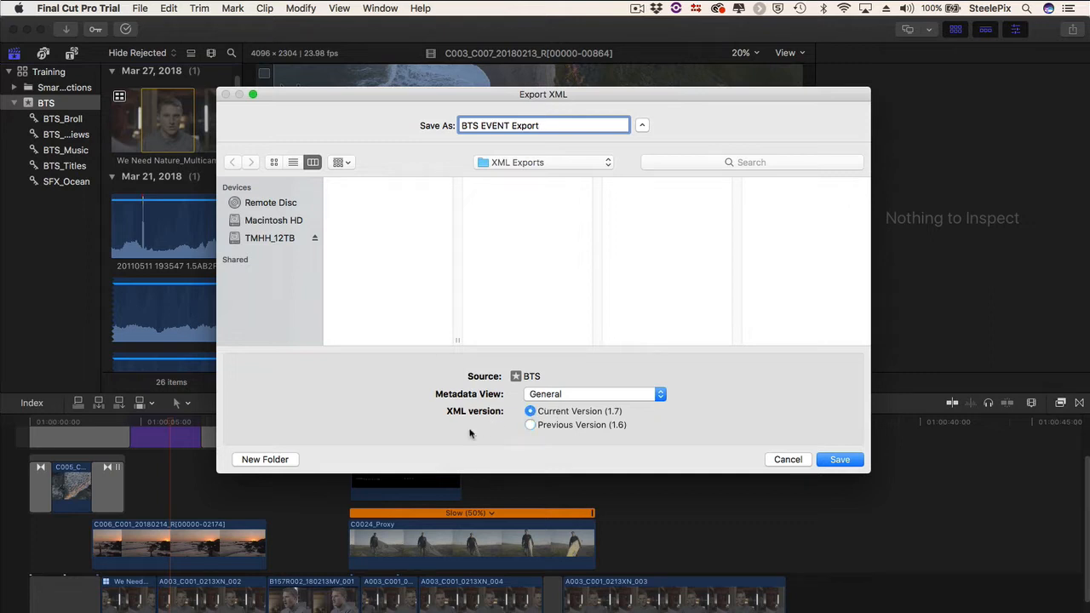
{"action": "left_click", "coordinate": [849, 461]}
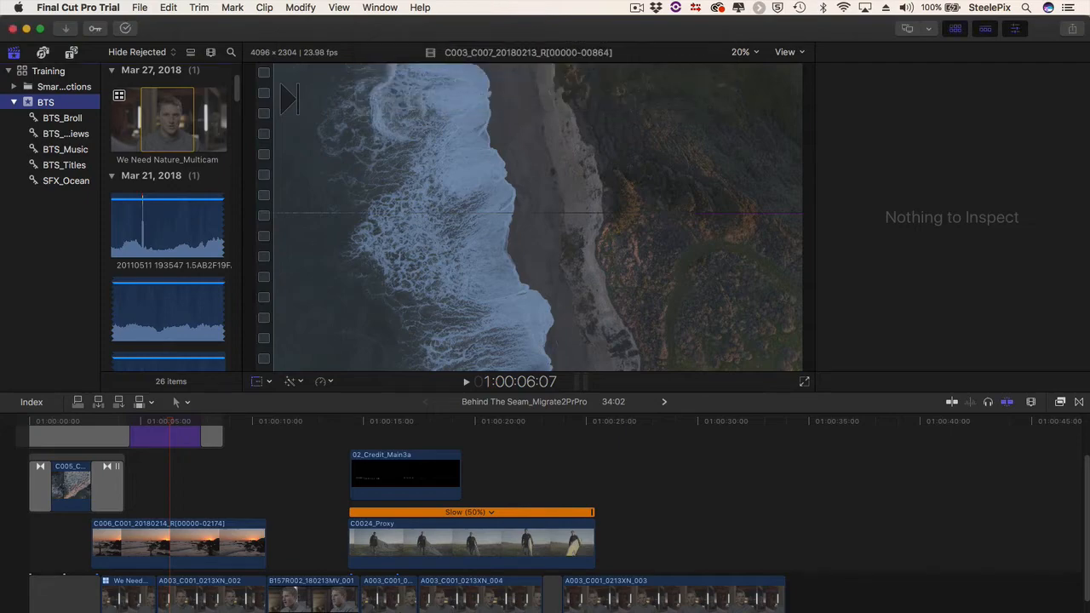
- In Project X₂7, convert BTS EVENT Export.fcpxml with all roles and components included, saving it as "BTS EVENT Export X₂7" in XML Exports
{"action": "mouse_move", "coordinate": [1088, 534]}
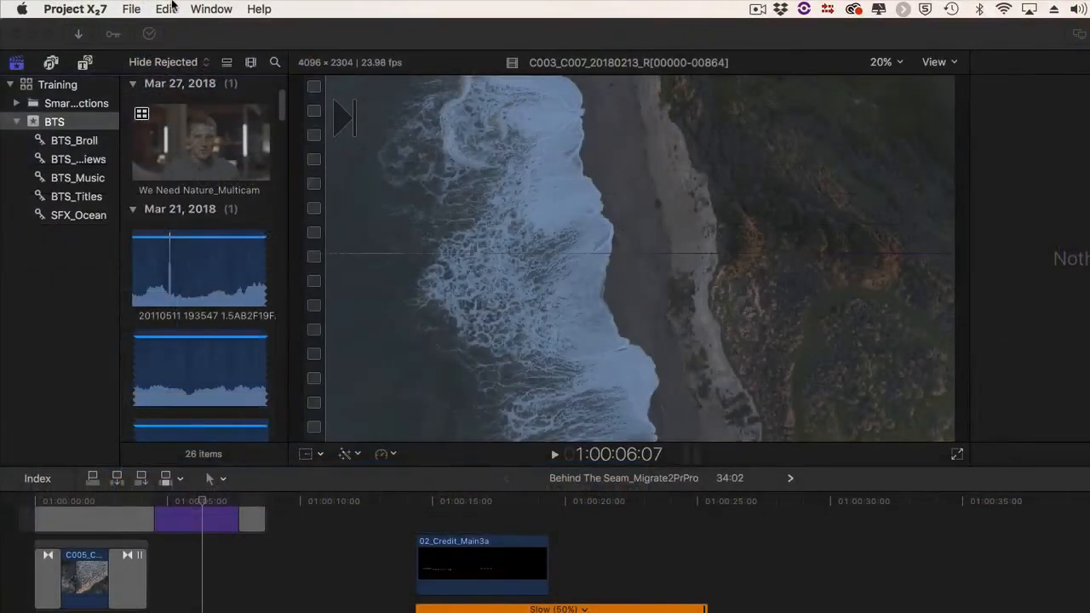
{"action": "left_click", "coordinate": [131, 9]}
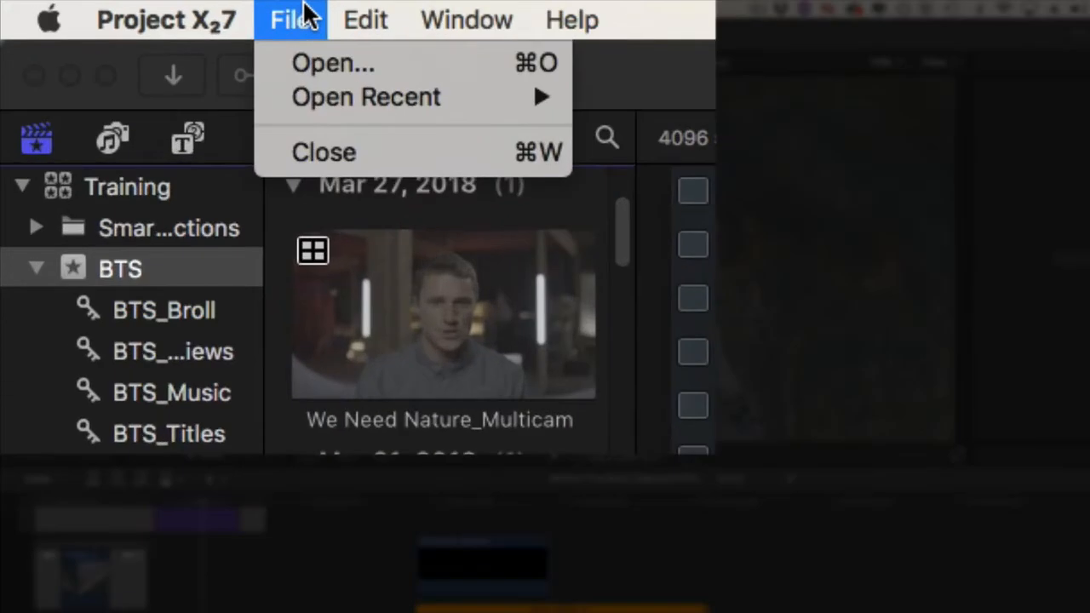
{"action": "left_click", "coordinate": [334, 65]}
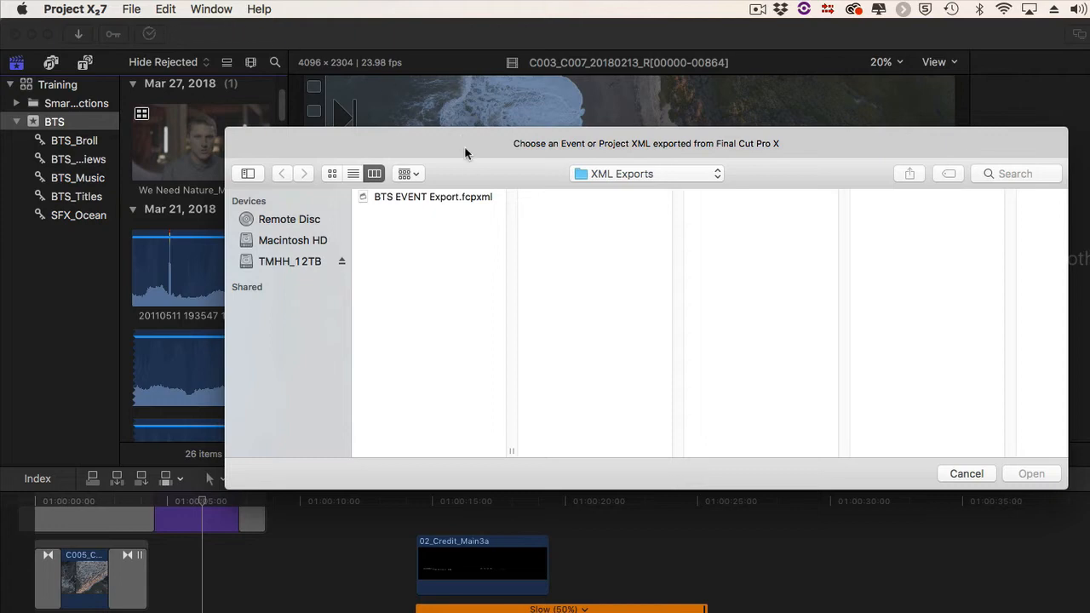
{"action": "left_click", "coordinate": [454, 199]}
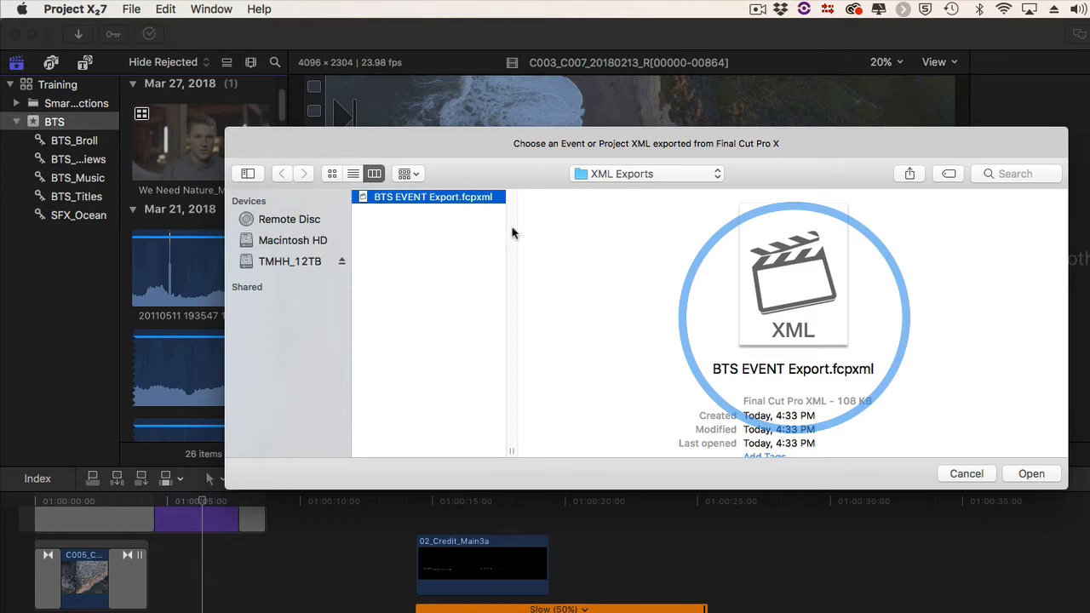
{"action": "left_click", "coordinate": [1031, 475]}
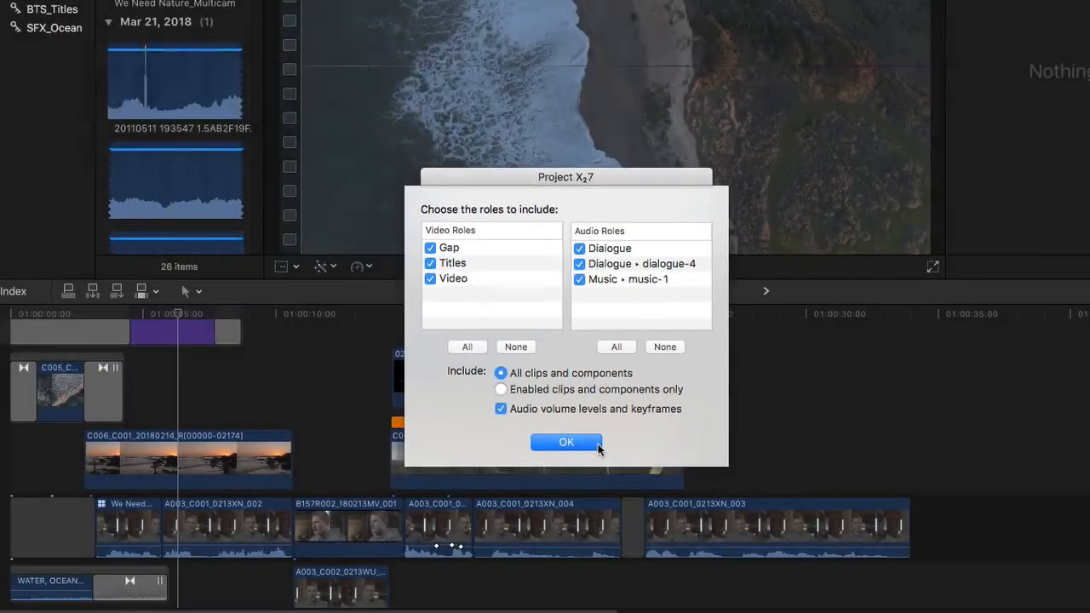
{"action": "left_click", "coordinate": [616, 521]}
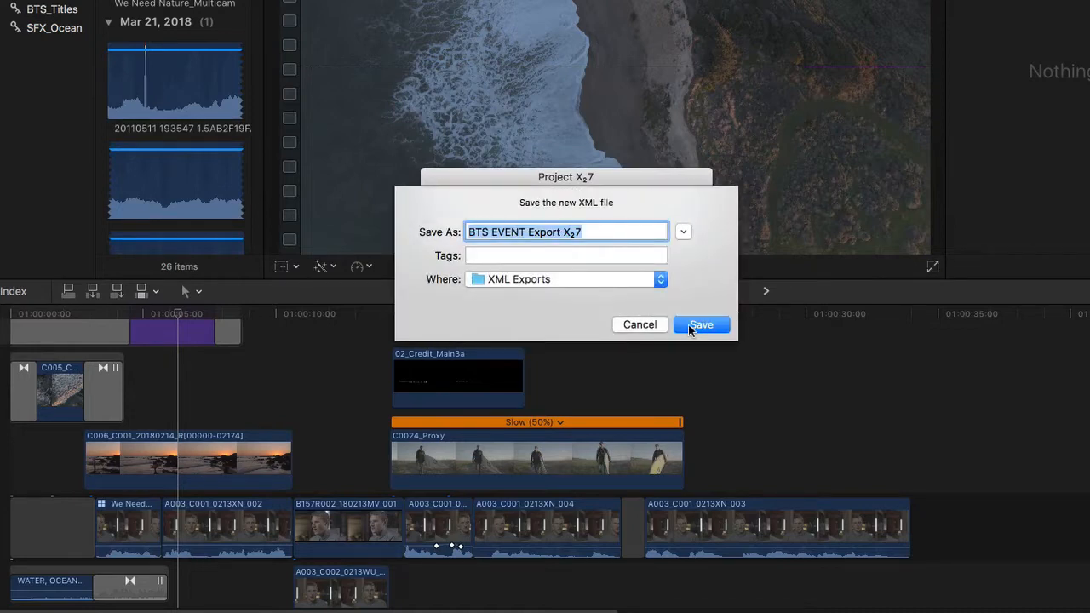
{"action": "left_click", "coordinate": [700, 325]}
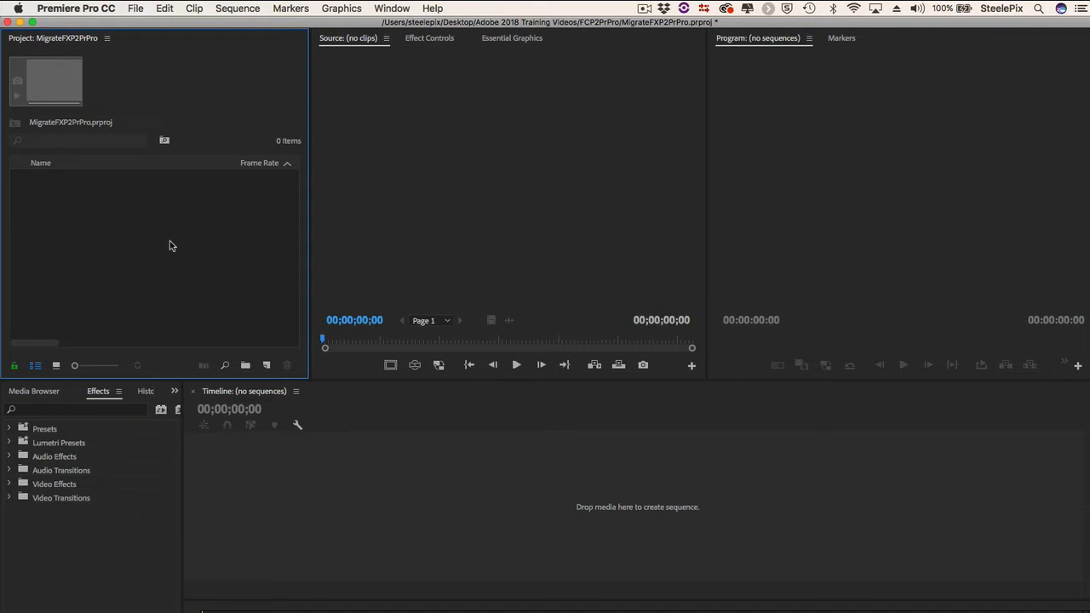
- Switch to Premiere Pro and import BTS EVENT Export X₂7.xml from the XML Exports folder into the project
{"action": "right_click", "coordinate": [121, 243]}
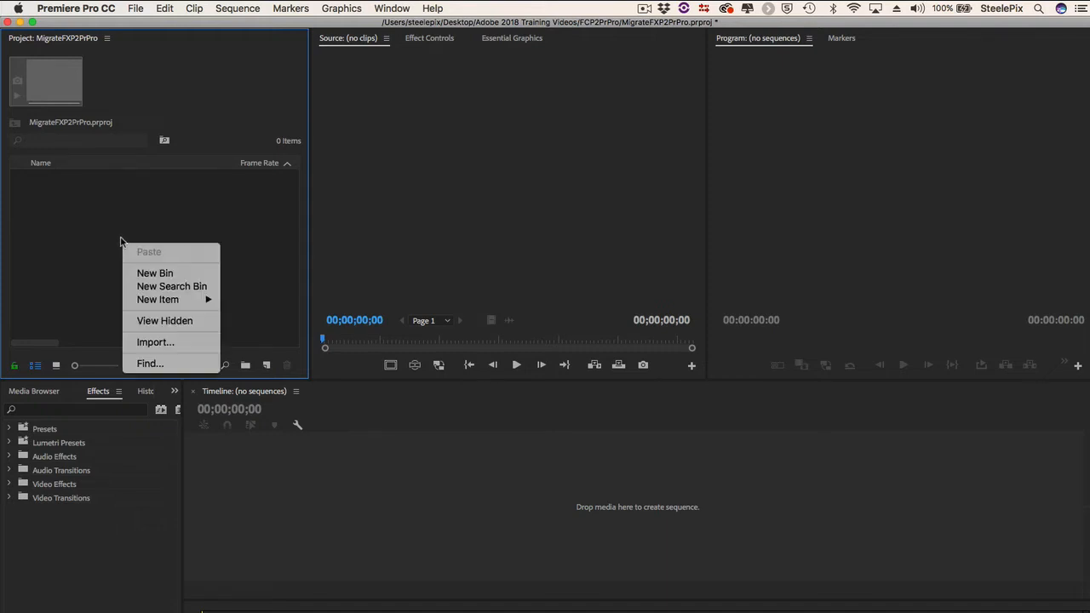
{"action": "left_click", "coordinate": [191, 345]}
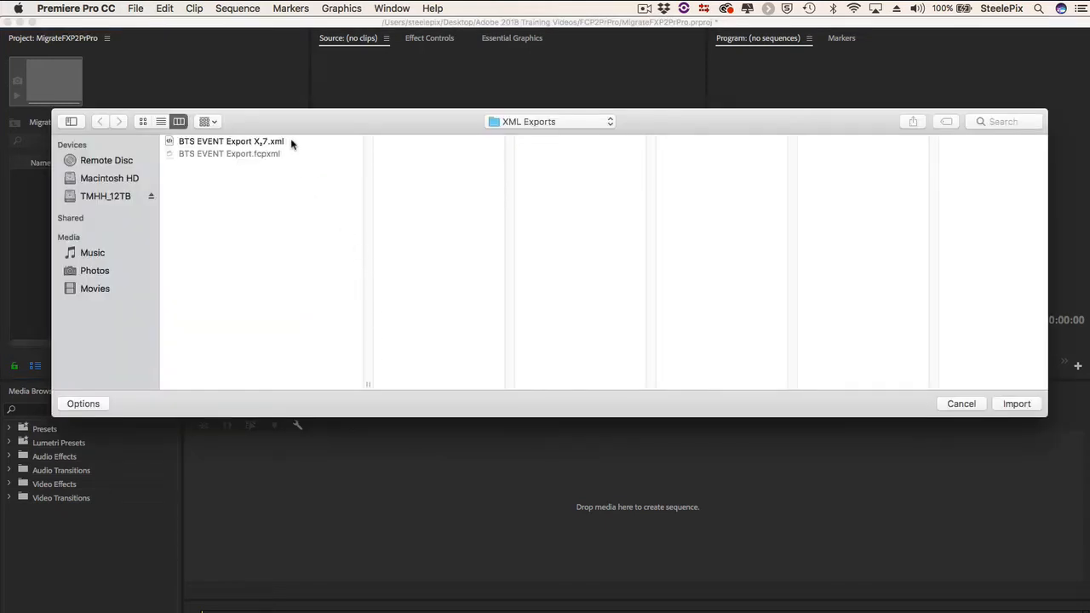
{"action": "left_click", "coordinate": [290, 141]}
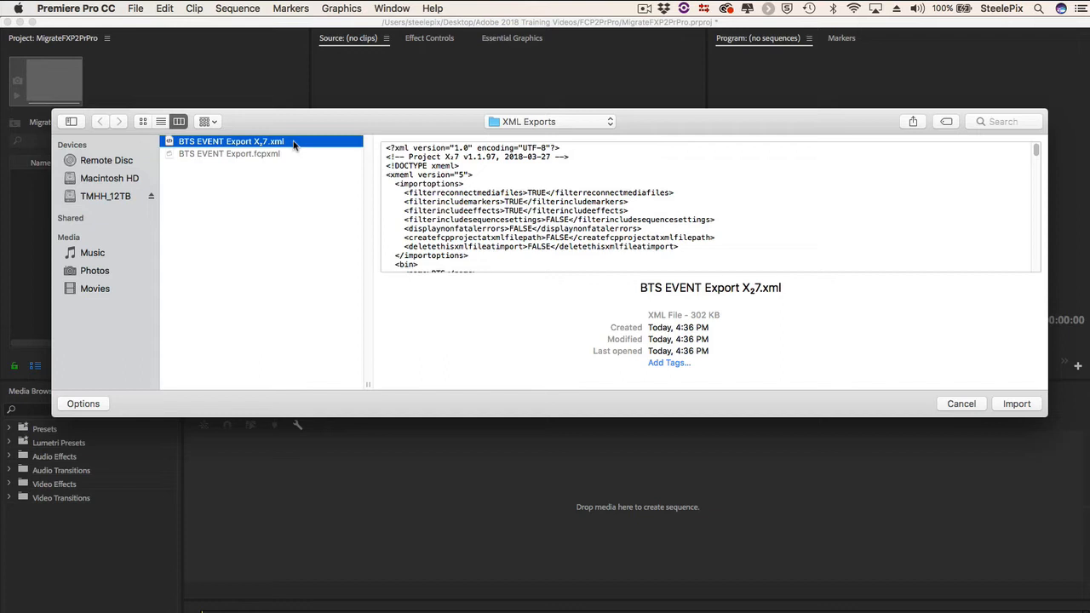
{"action": "left_click", "coordinate": [1015, 404]}
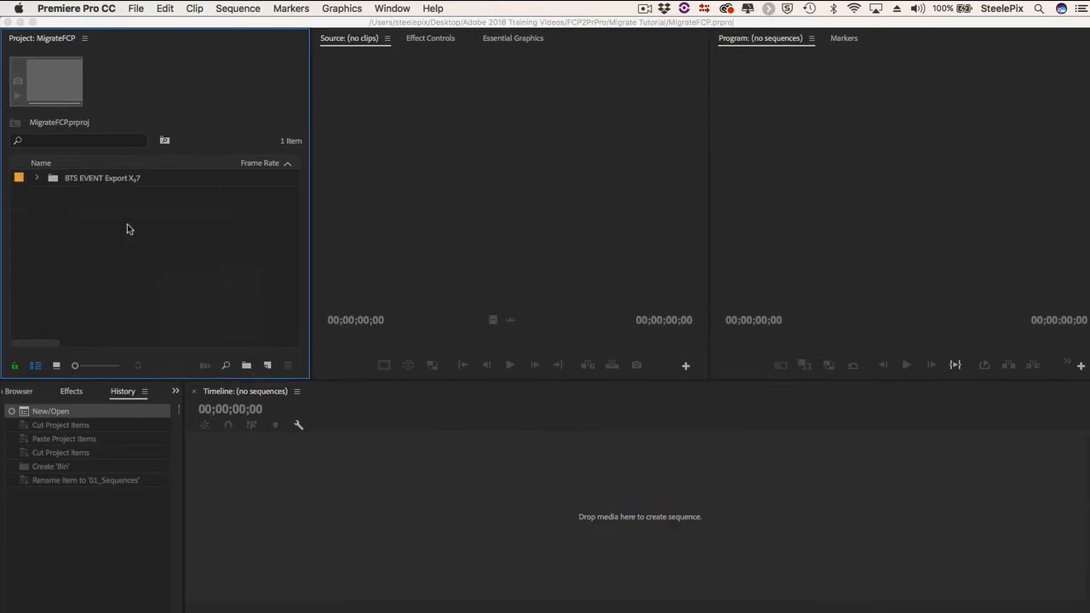
- Cut the Behind The Seam_Migrate2PrPro sequence out of the BTS bin inside the imported BTS EVENT Export X₂7 bin
{"action": "left_click", "coordinate": [38, 178]}
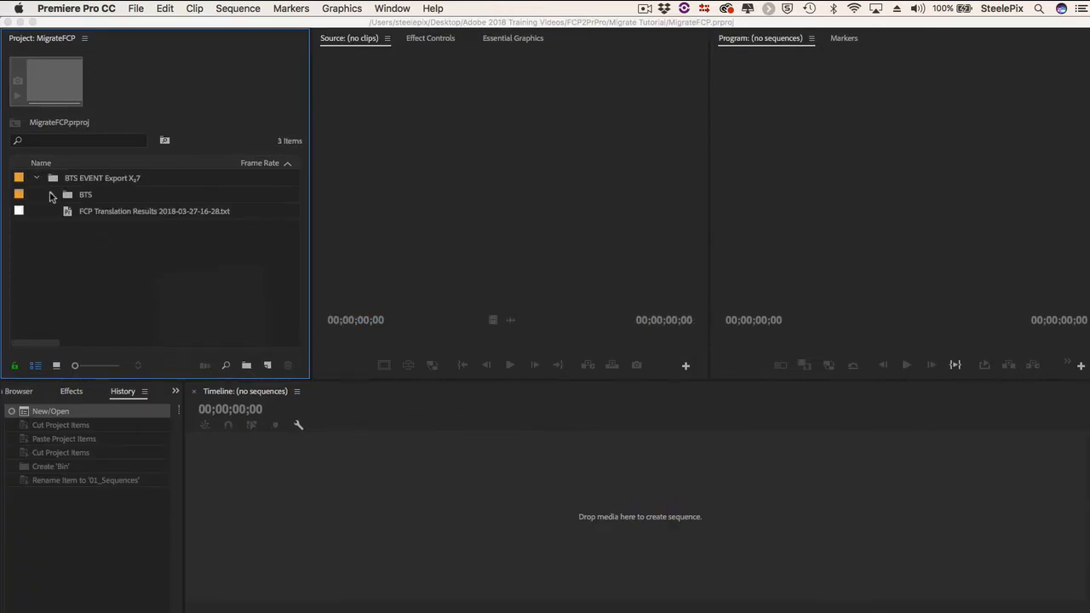
{"action": "left_click", "coordinate": [51, 194]}
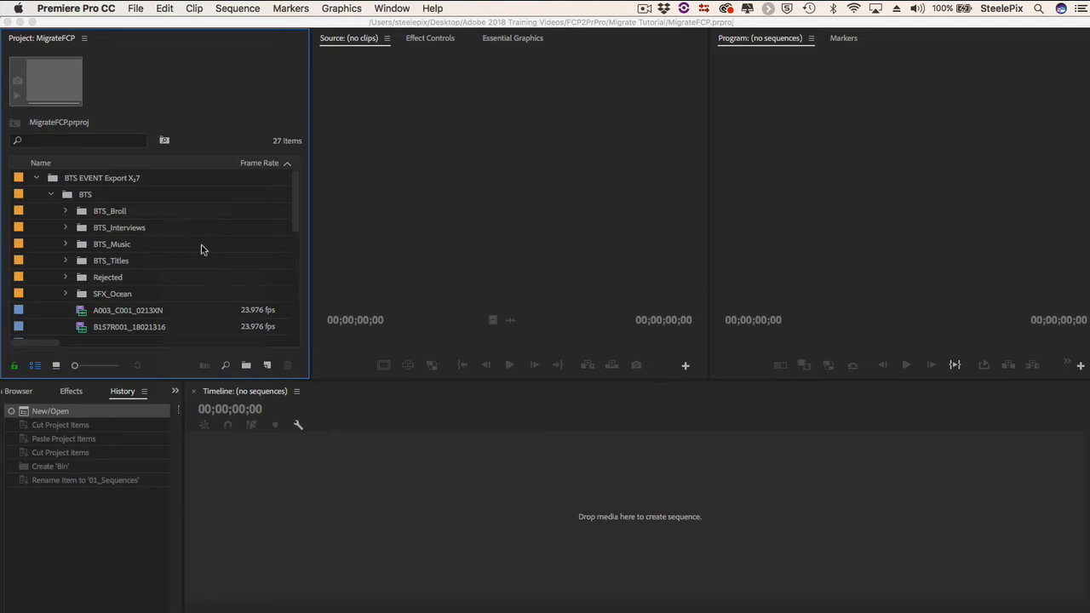
{"action": "scroll", "coordinate": [202, 249], "scroll_direction": "down", "scroll_amount": 5}
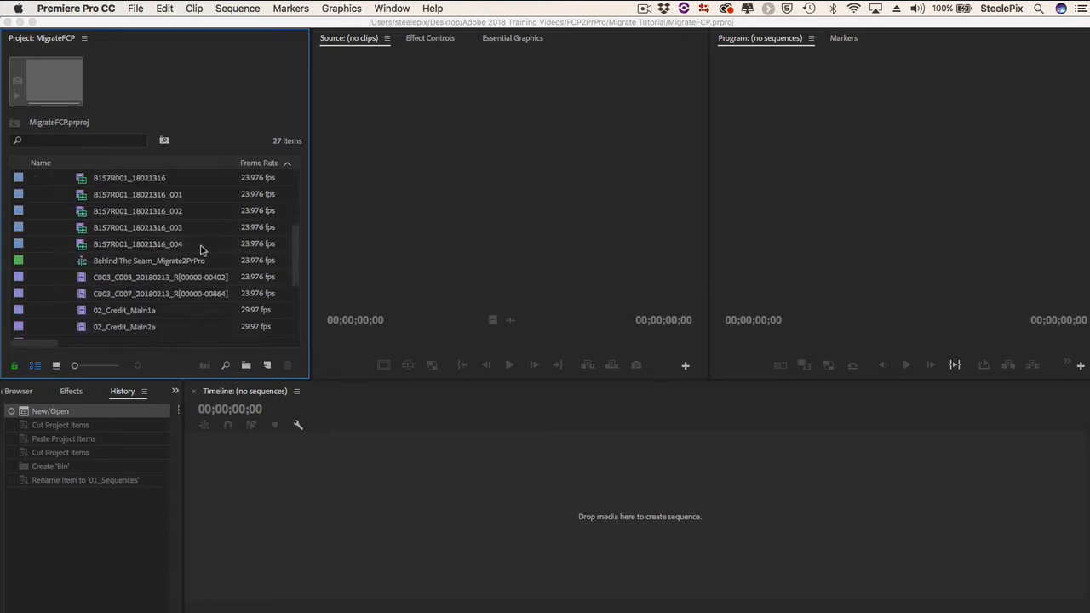
{"action": "scroll", "coordinate": [202, 248], "scroll_direction": "down", "scroll_amount": 2}
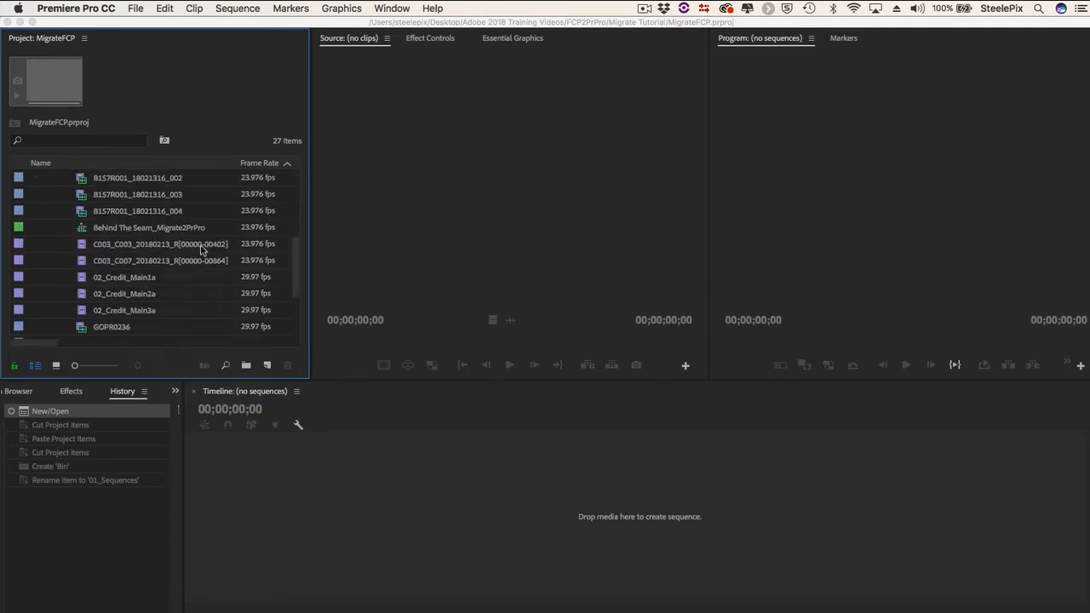
{"action": "left_click", "coordinate": [126, 227]}
{"action": "right_click", "coordinate": [88, 228]}
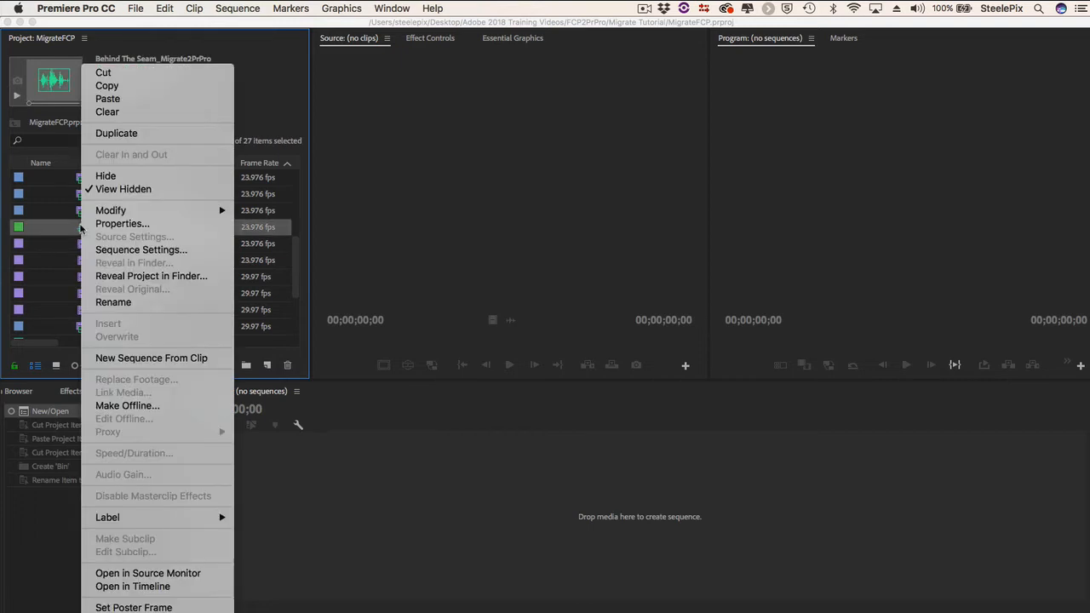
{"action": "left_click", "coordinate": [126, 75]}
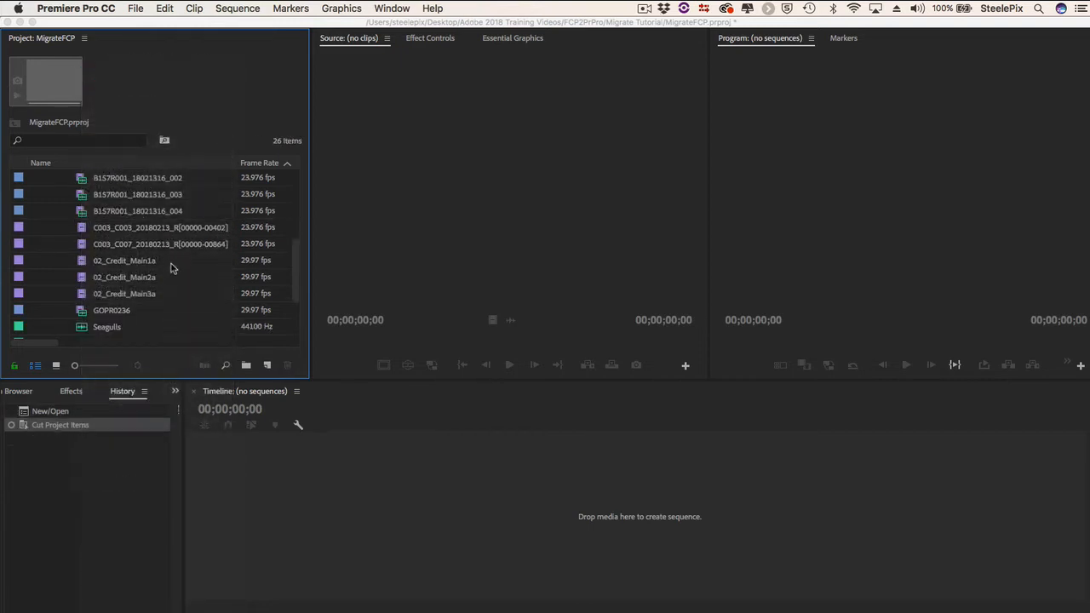
- Create a bin named "01_Sequences" at the project's top level and paste the cut sequence into it
{"action": "scroll", "coordinate": [170, 268], "scroll_direction": "up", "scroll_amount": 5}
{"action": "left_click", "coordinate": [51, 194]}
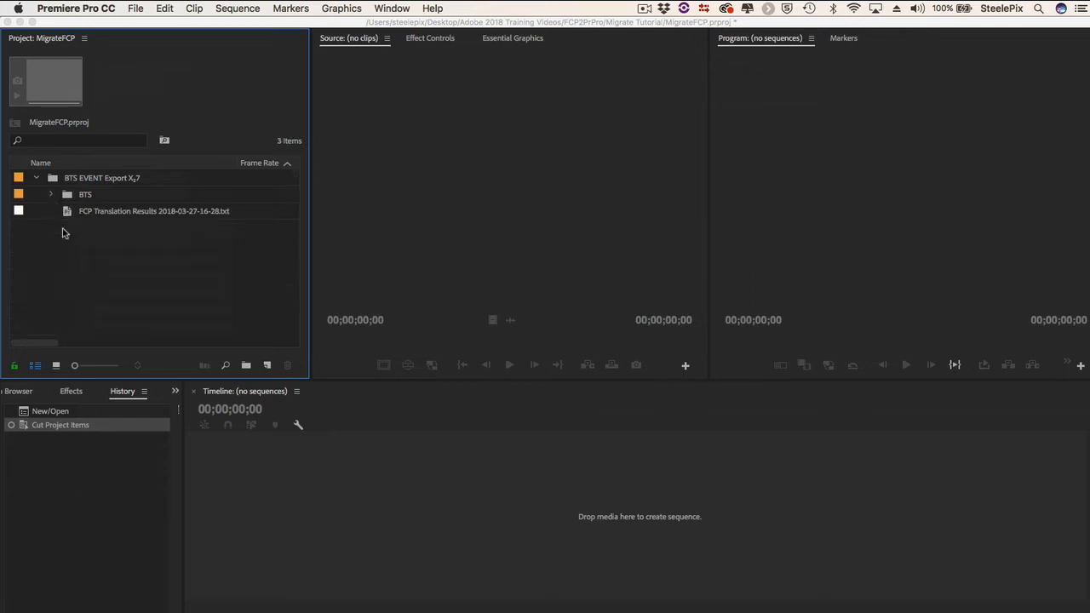
{"action": "right_click", "coordinate": [63, 231]}
{"action": "left_click", "coordinate": [120, 262]}
{"action": "type", "text": "01"}
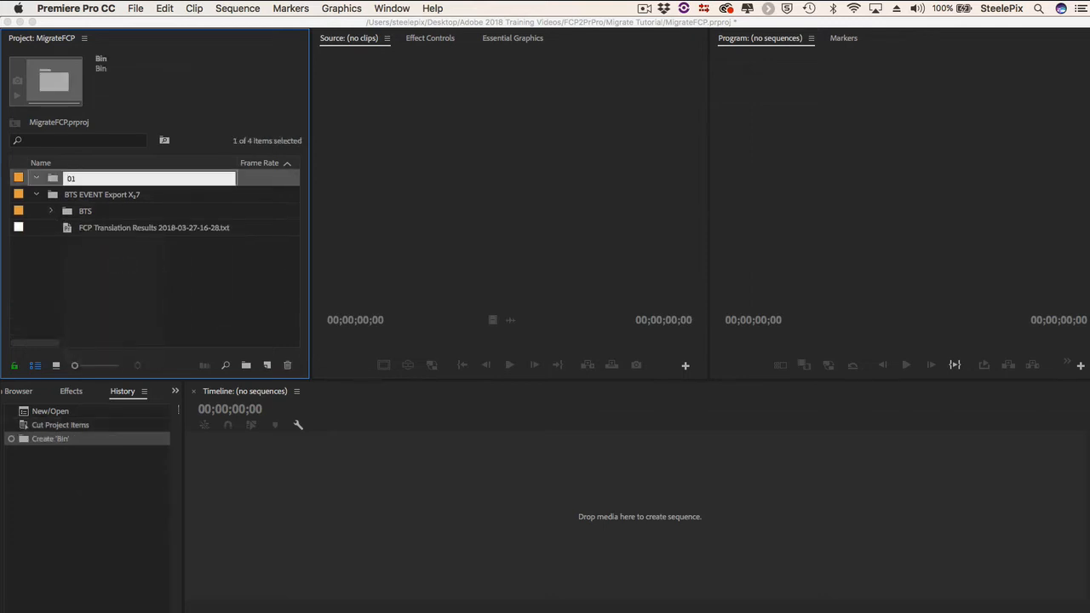
{"action": "type", "text": "_Sequend"}
{"action": "right_click", "coordinate": [56, 179]}
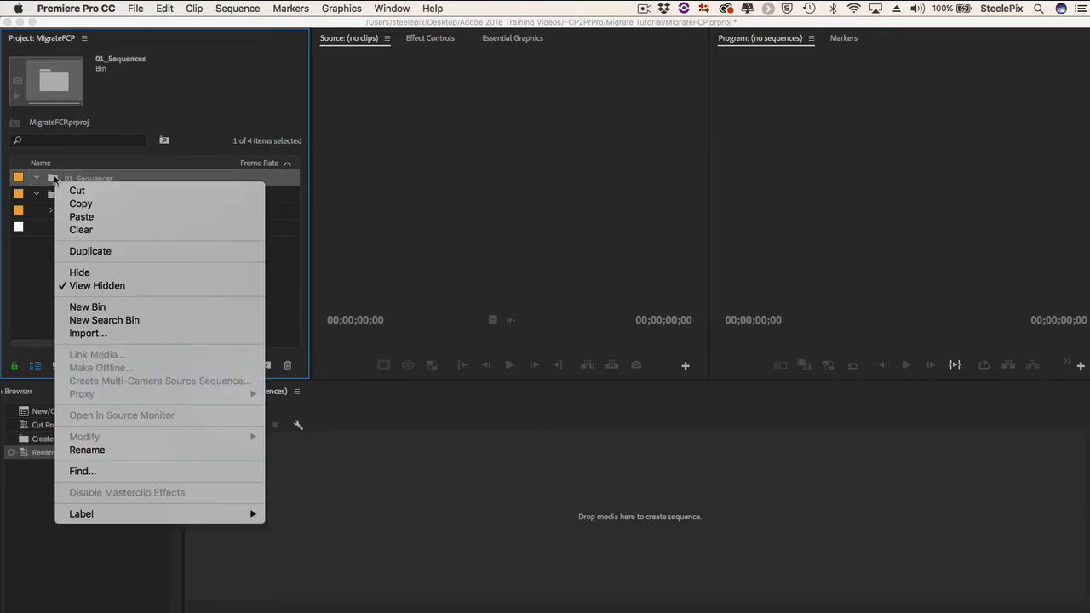
{"action": "left_click", "coordinate": [94, 217]}
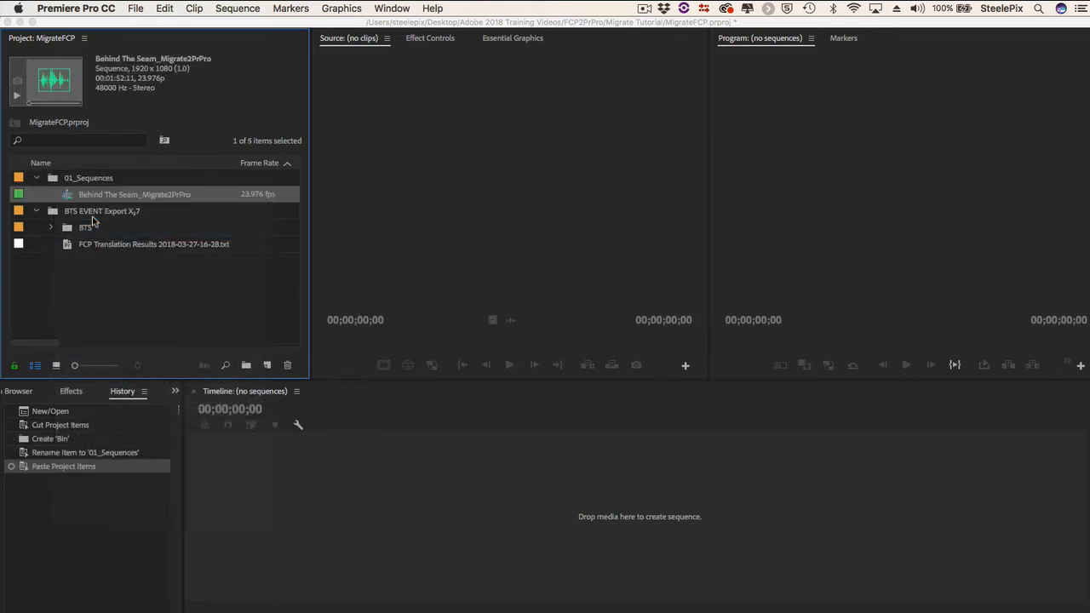
- Move the six bins from BTS_Broll through SFX_Ocean out of the BTS bin to the project's top level and save the project
{"action": "left_click", "coordinate": [51, 228]}
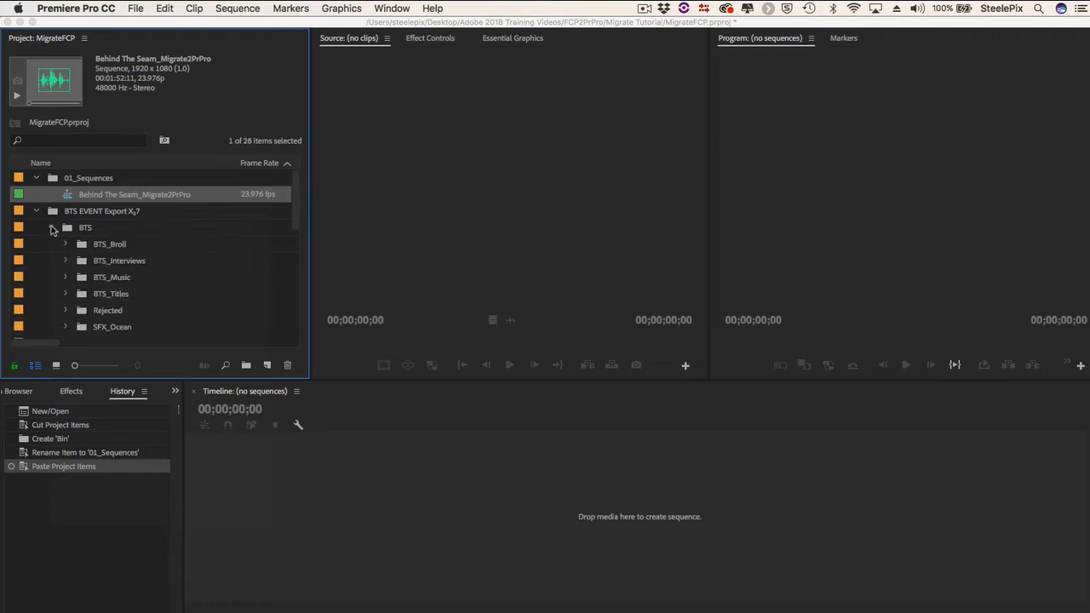
{"action": "left_click_drag", "start_coordinate": [49, 245], "coordinate": [113, 319]}
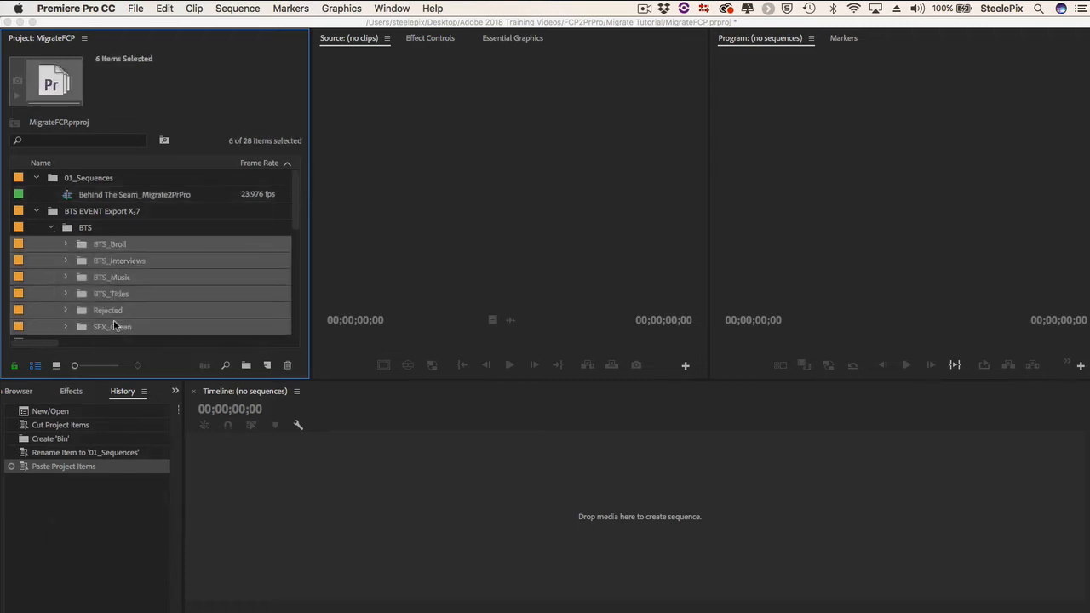
{"action": "key", "text": "super+x"}
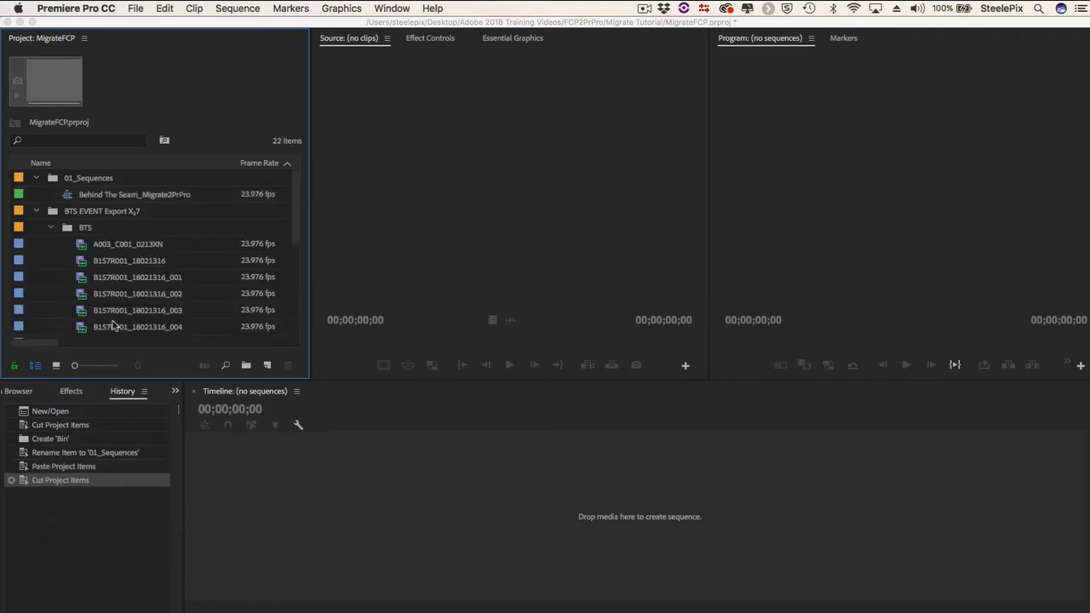
{"action": "left_click", "coordinate": [36, 211]}
{"action": "key", "text": "super+v"}
{"action": "key", "text": "super+s"}
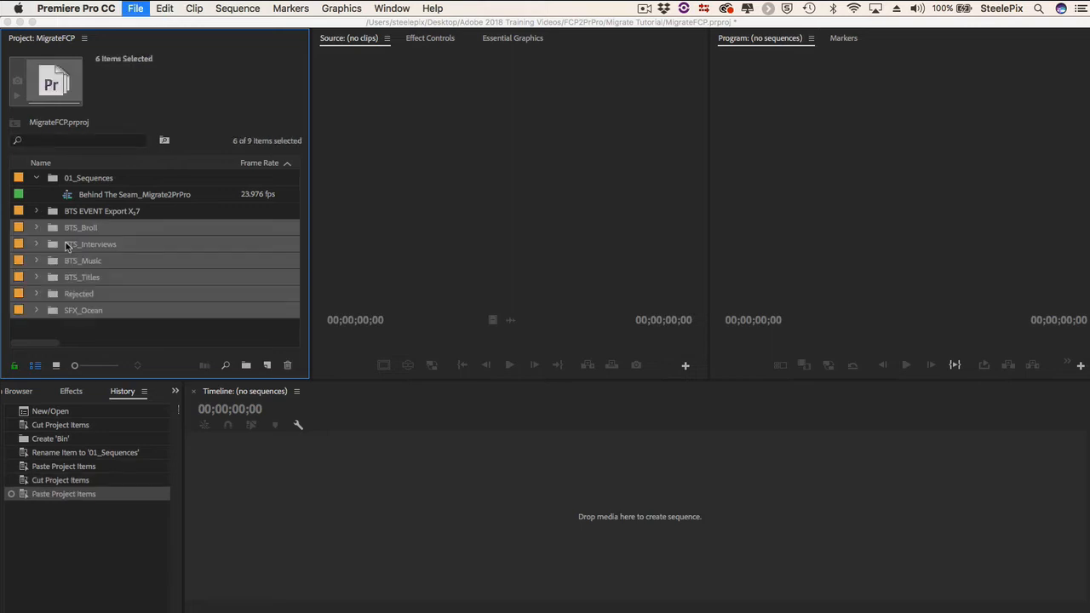
- Rename the BTS EVENT Export X₂7 bin as "BTS EVENT Export X₂7 Sequence Clips"
{"action": "double_click", "coordinate": [126, 211]}
{"action": "left_click", "coordinate": [158, 211]}
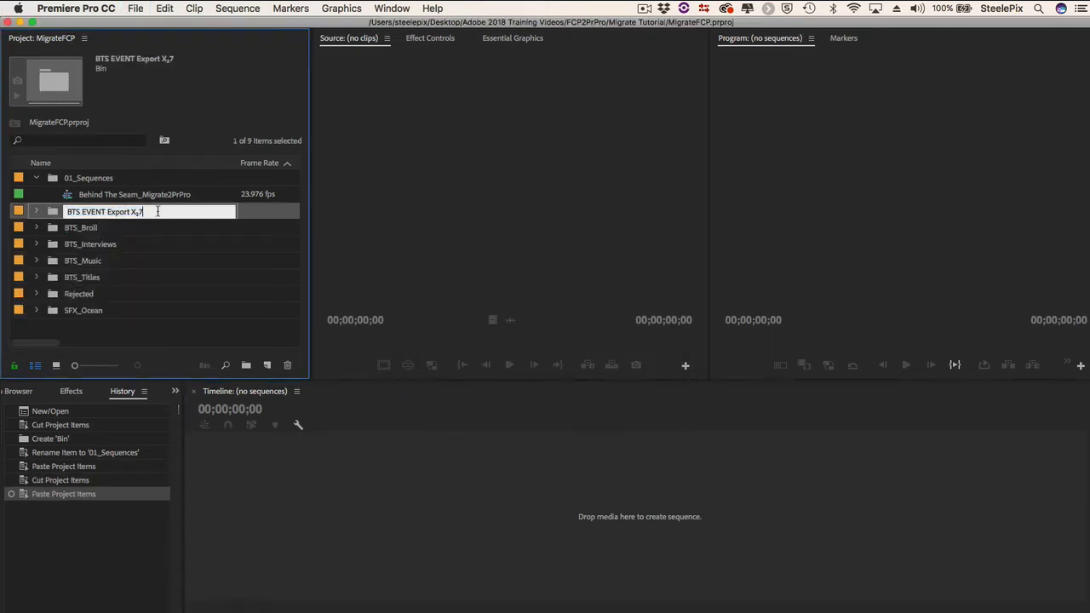
{"action": "type", "text": "Sequence Clips"}
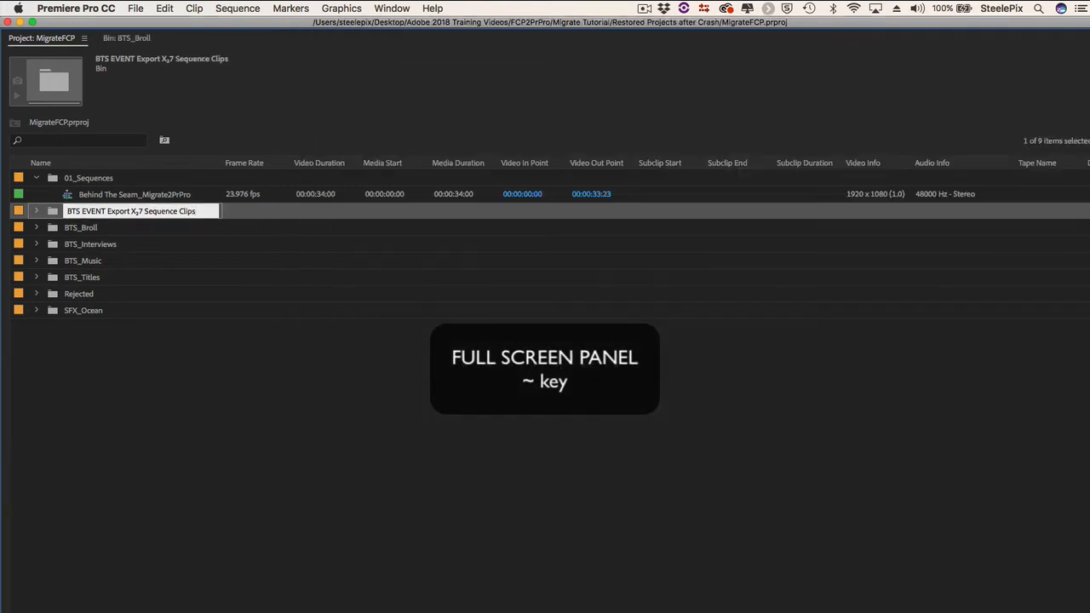
- Return the maximized project panel to the full workspace and inspect the stacked B157R002 and A003_C002_0213WU_001 clips at 00:00:12:15 in the Behind The Seam_Migrate2PrPro sequence
{"action": "left_click", "coordinate": [134, 194]}
{"action": "key", "text": "grave"}
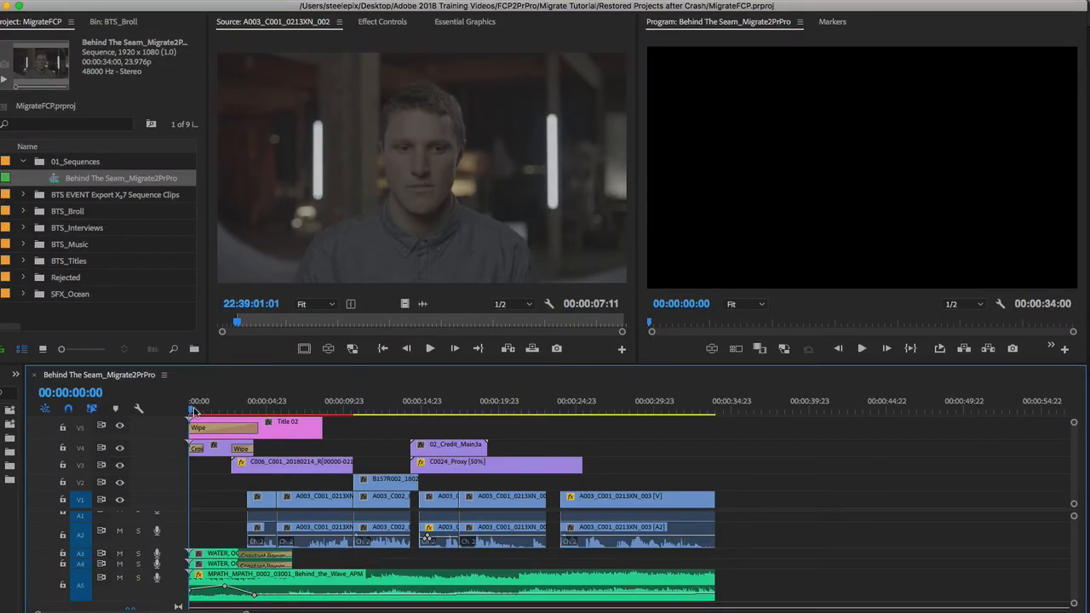
{"action": "left_click_drag", "start_coordinate": [194, 411], "coordinate": [388, 451]}
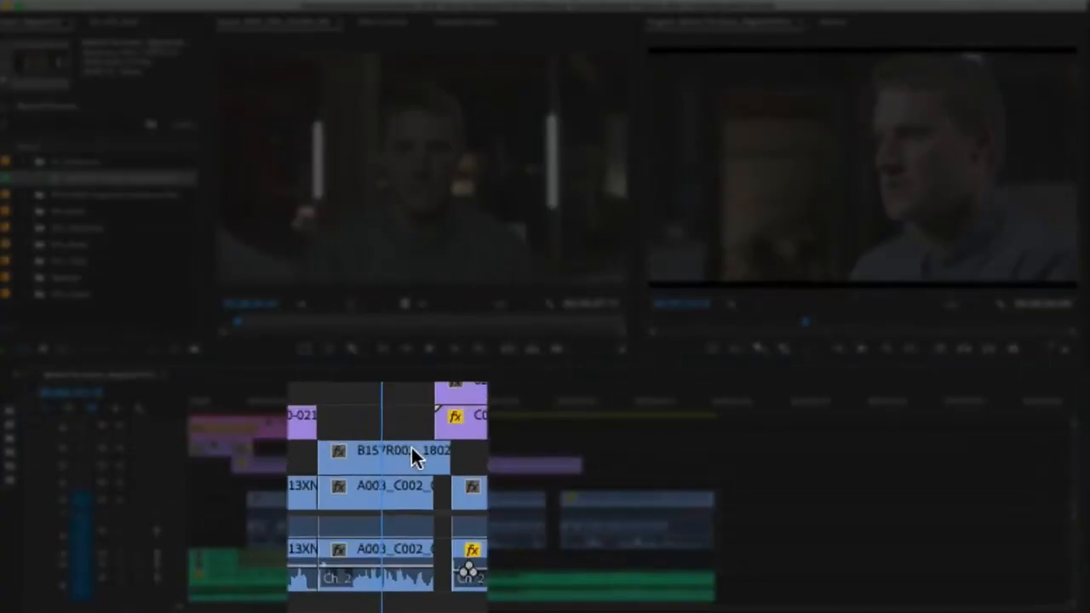
{"action": "left_click", "coordinate": [400, 478]}
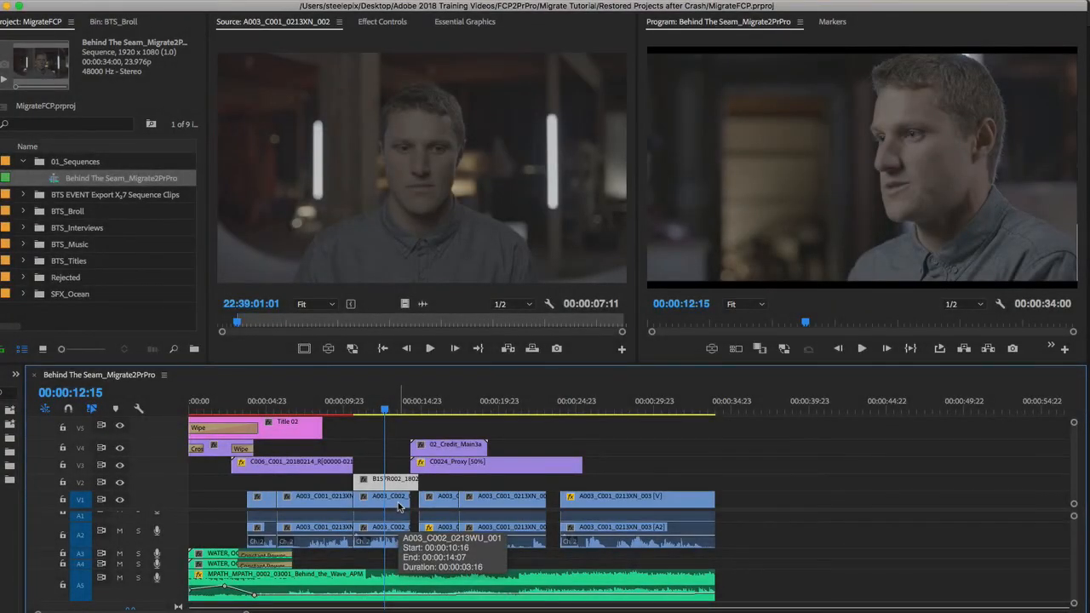
{"action": "left_click", "coordinate": [399, 506]}
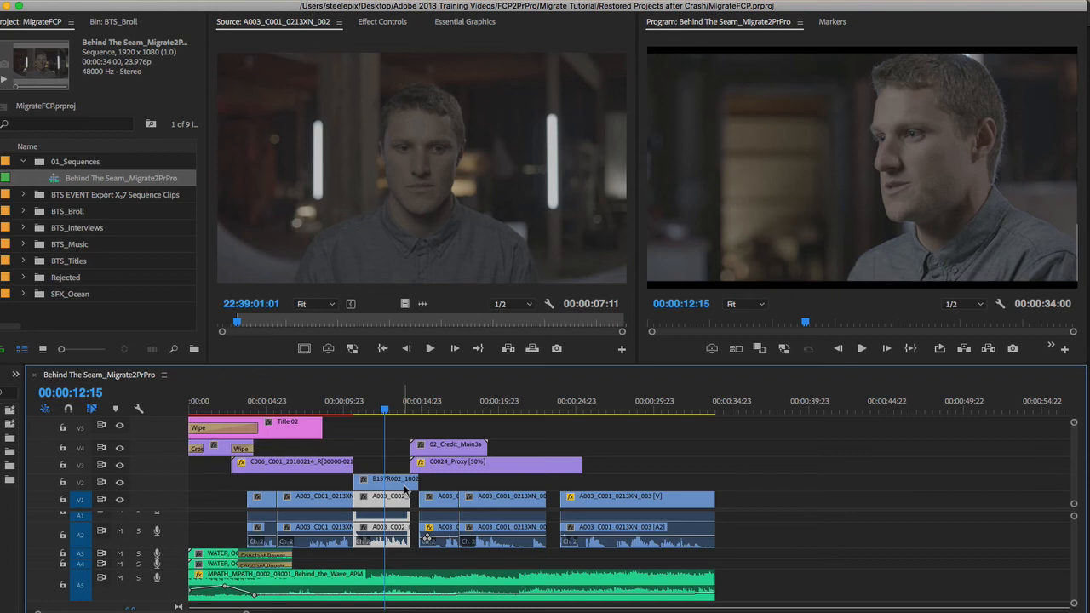
- Play the C0024_Proxy [50%] clip from 00:00:19:20 and inspect the A003_C001_0213XN_003 clip at 00:00:29:22 along with the audio tracks
{"action": "left_click_drag", "start_coordinate": [417, 411], "coordinate": [496, 415]}
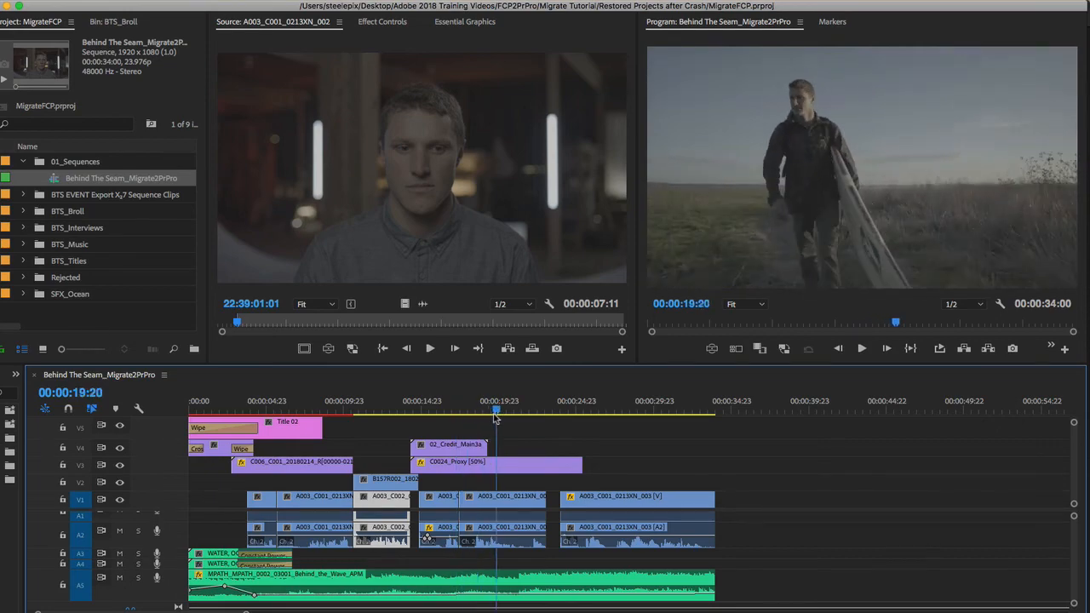
{"action": "key", "text": "space"}
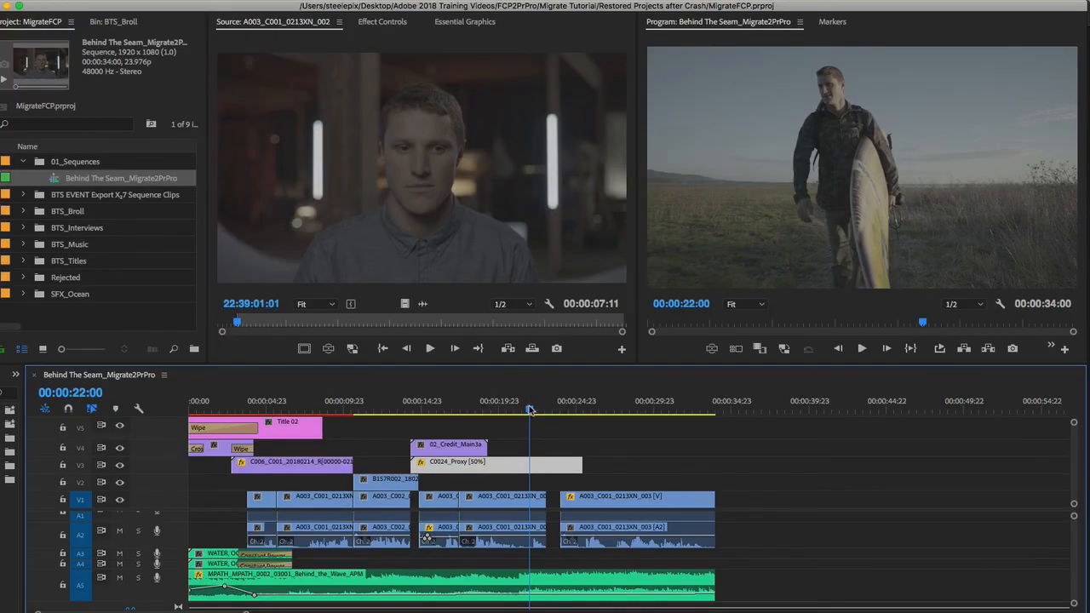
{"action": "left_click_drag", "start_coordinate": [530, 411], "coordinate": [656, 437]}
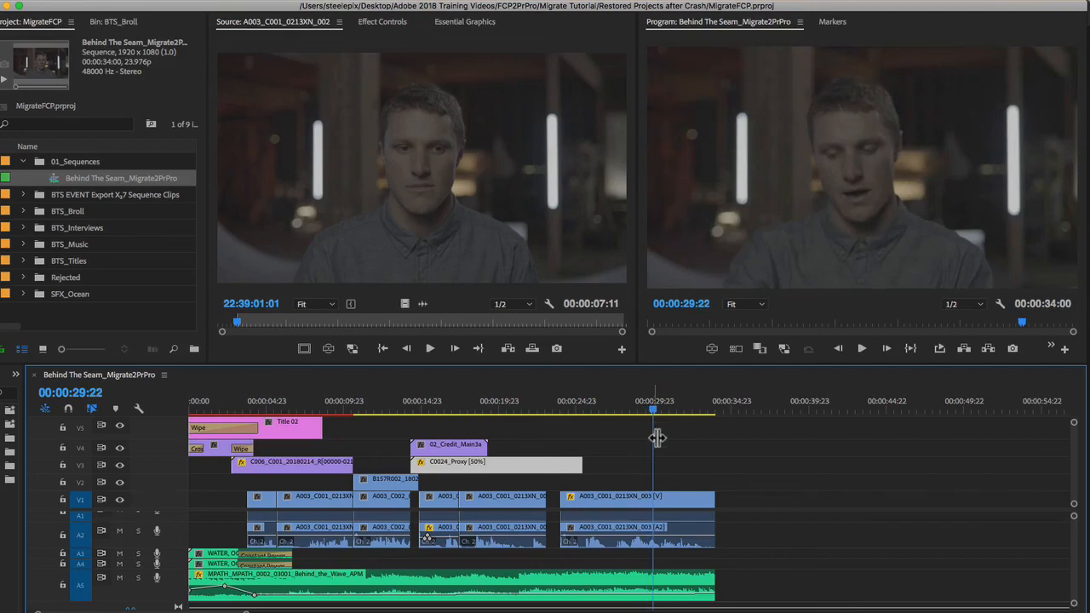
{"action": "left_click", "coordinate": [696, 499]}
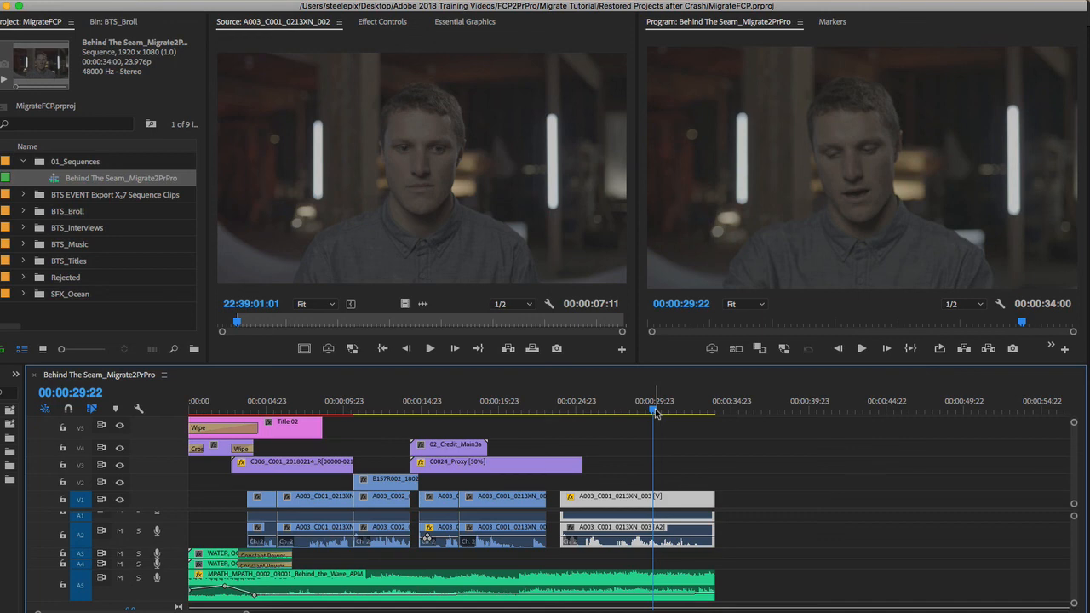
{"action": "scroll", "coordinate": [334, 581], "scroll_direction": "down", "scroll_amount": 3}
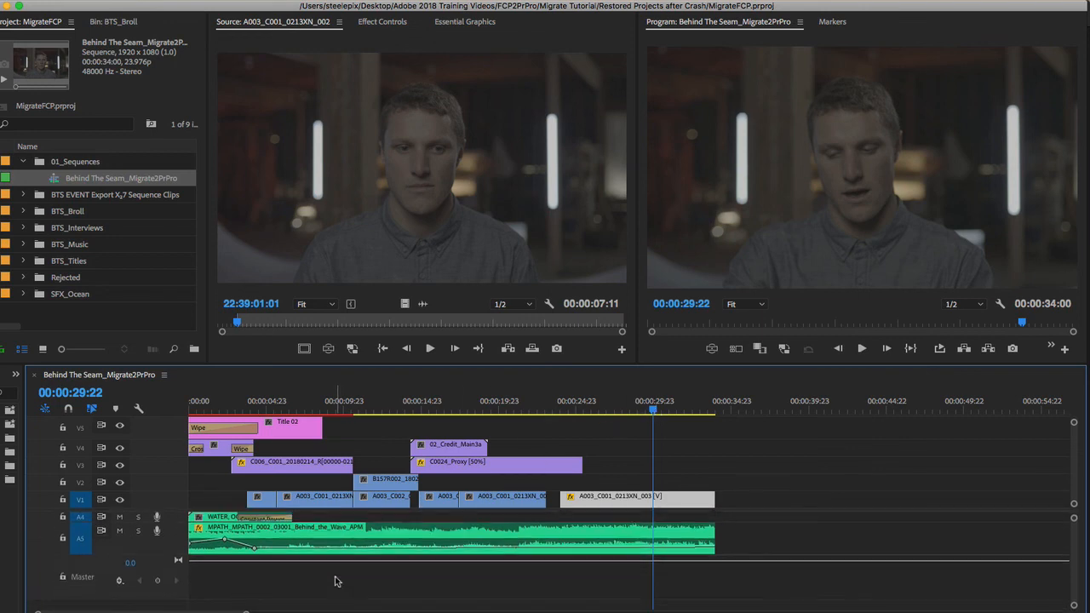
{"action": "scroll", "coordinate": [335, 581], "scroll_direction": "up", "scroll_amount": 3}
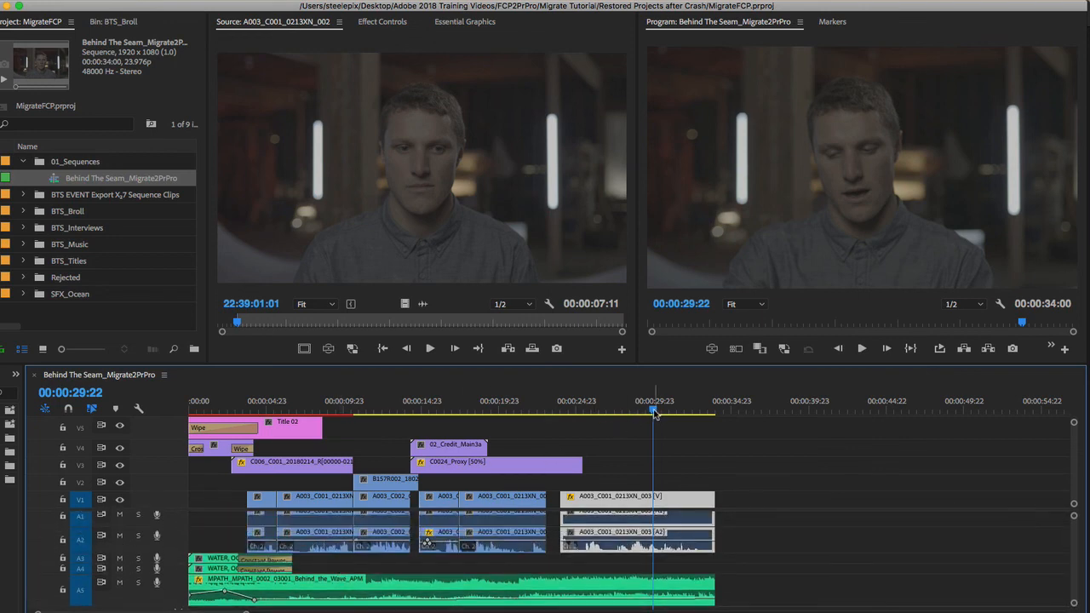